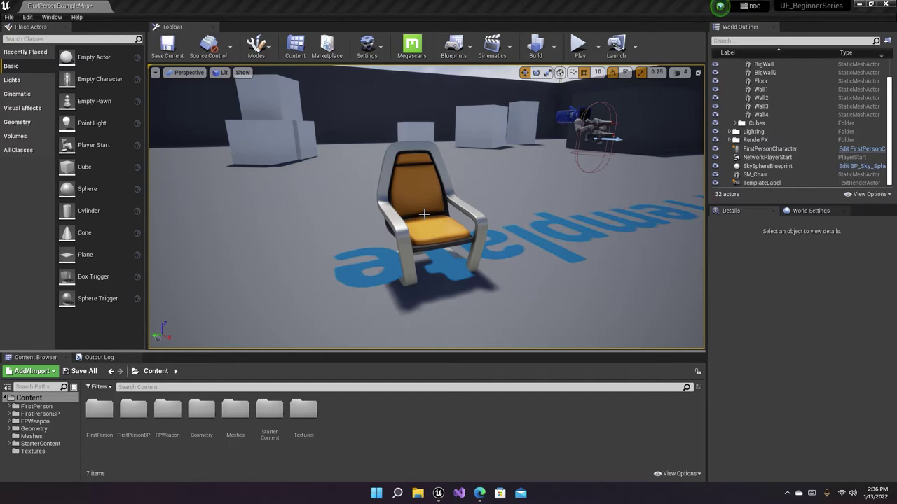
Select SM_Chair, open its M_Chair material and frame the whole material graph
click(424, 213)
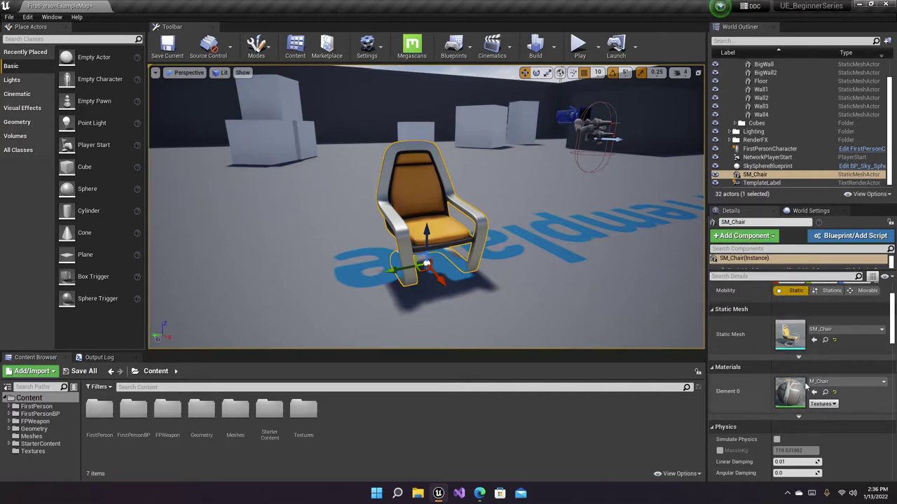
scroll(742, 370, down, 1)
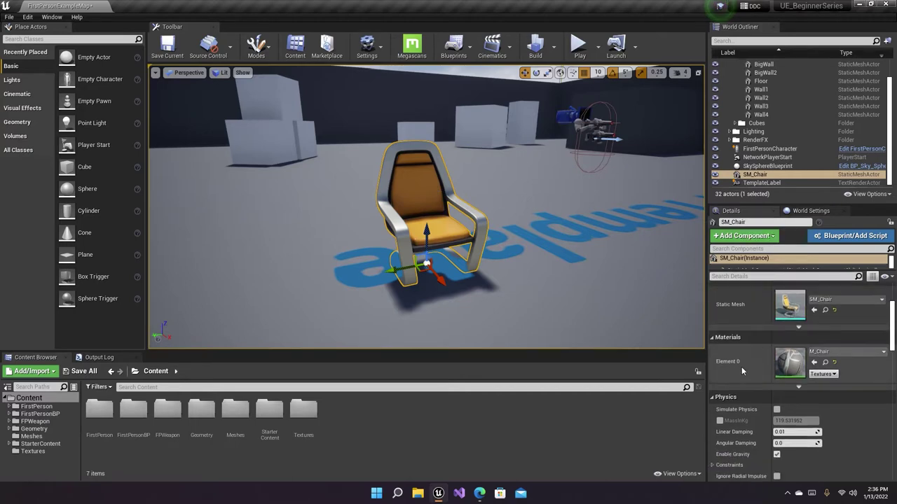
double_click(793, 360)
scroll(390, 222, down, 5)
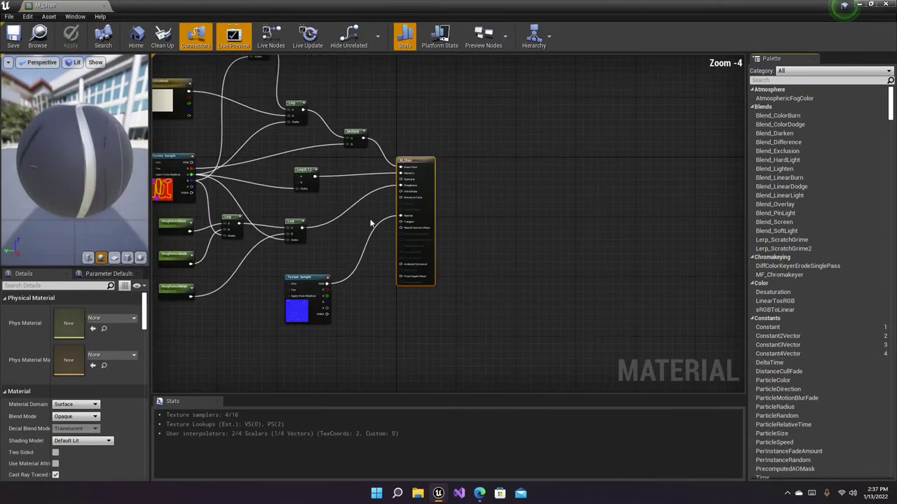
scroll(500, 264, down, 1)
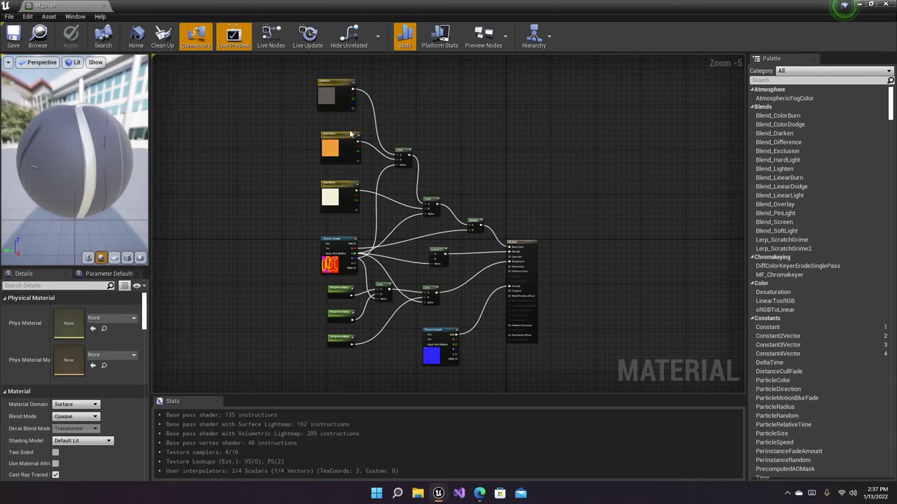
scroll(506, 148, up, 3)
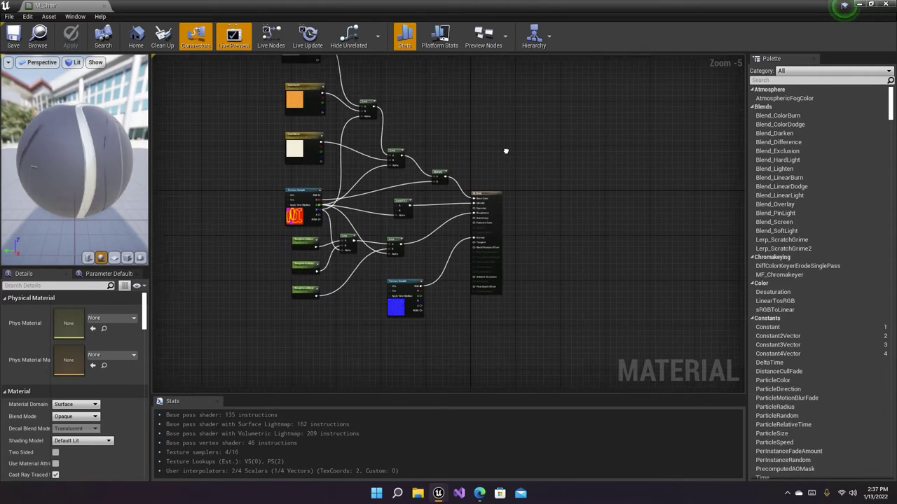
right_drag(486, 176, 497, 84)
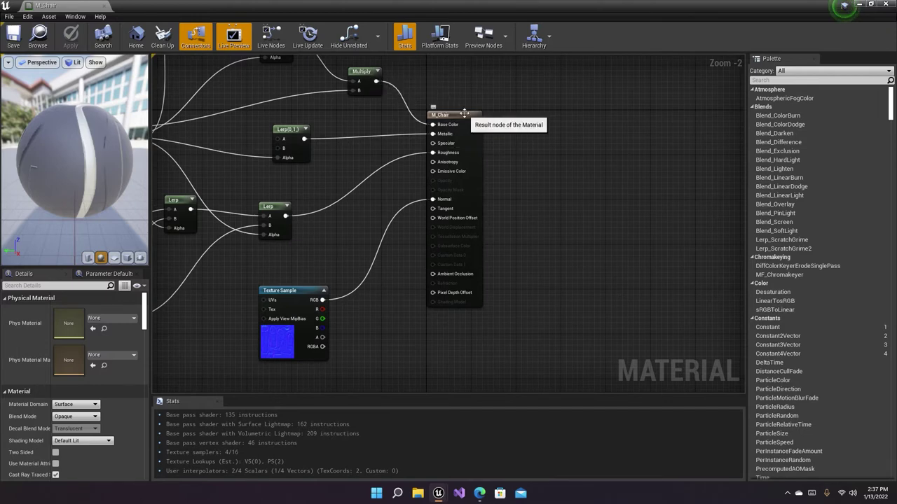
key(Home)
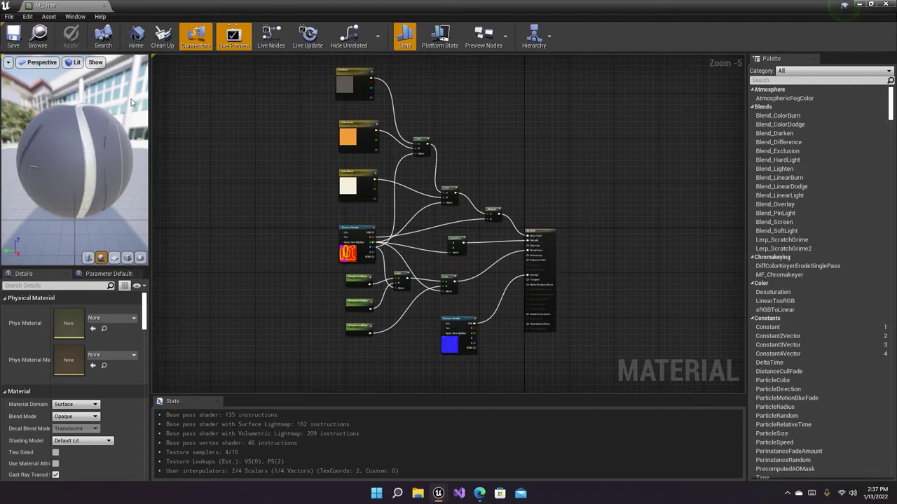
Undock the M_Chair material editor into its own window and maximize it
drag(322, 10, 157, 8)
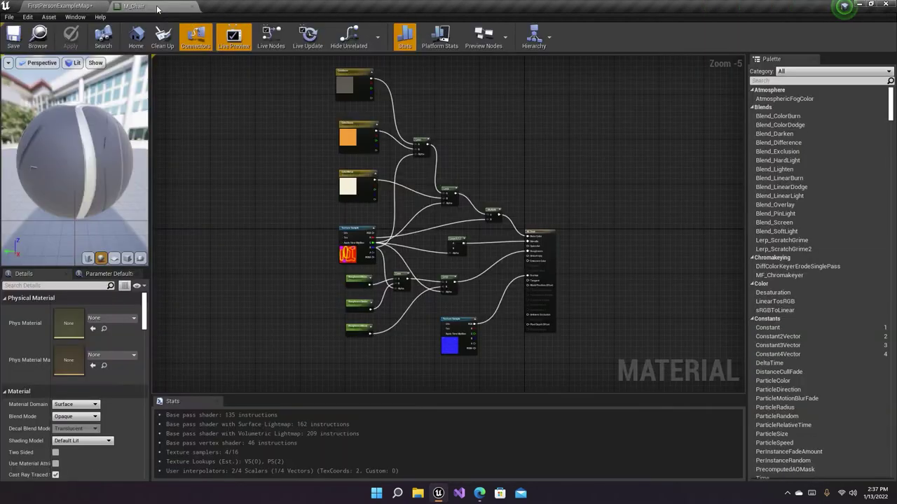
click(76, 7)
click(137, 7)
drag(136, 7, 194, 36)
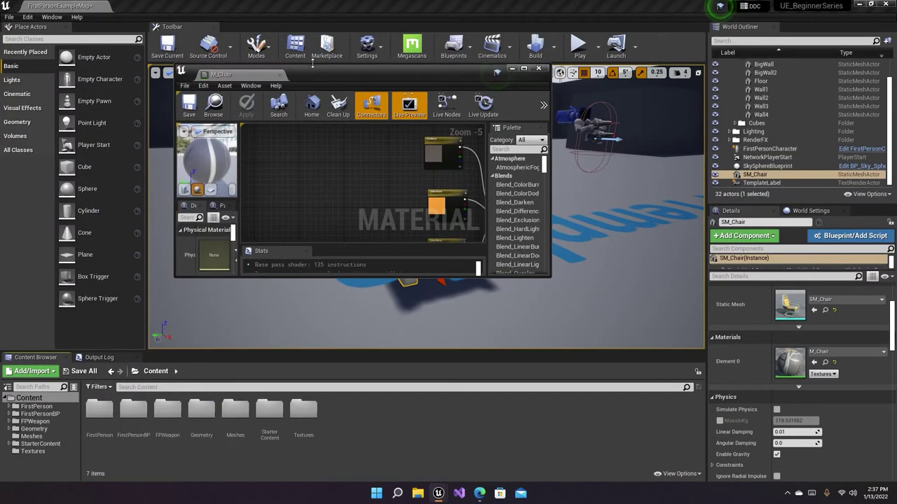
double_click(360, 37)
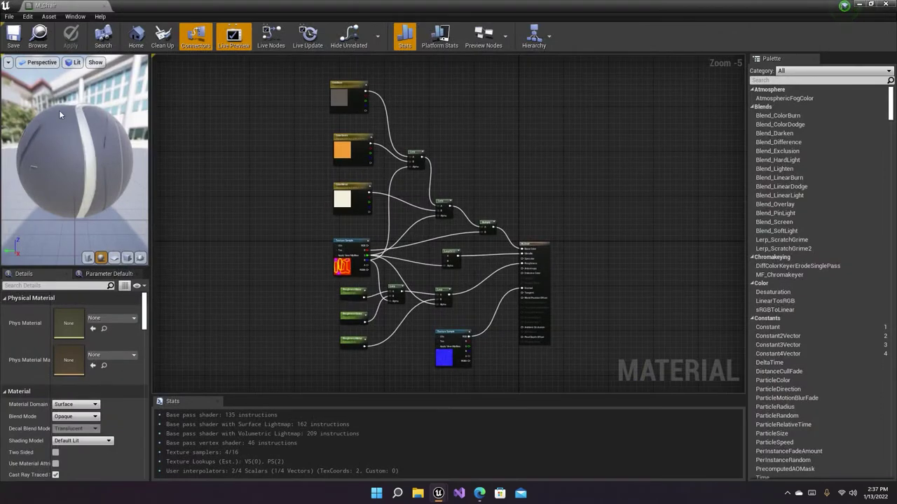
Orbit the M_Chair preview sphere, then return to the level with the chair framed
drag(75, 140, 56, 139)
alt+drag(118, 119, 118, 116)
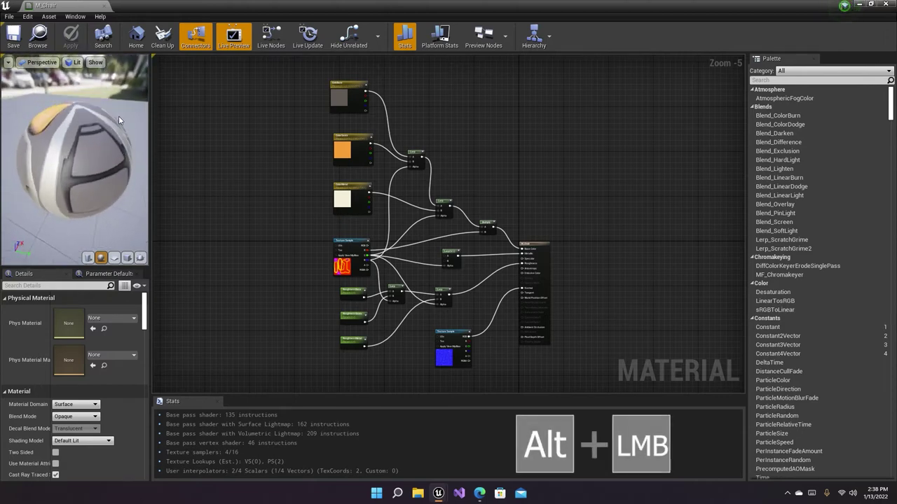
alt+drag(48, 123, 59, 166)
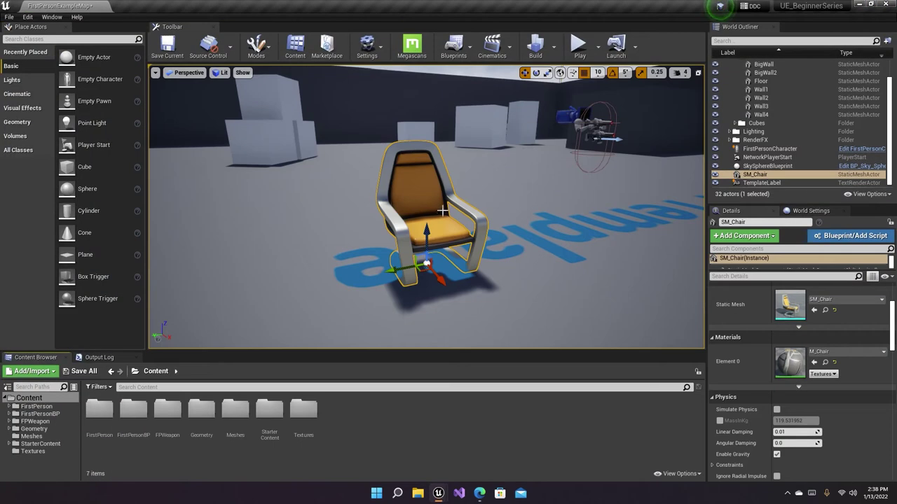
key(f)
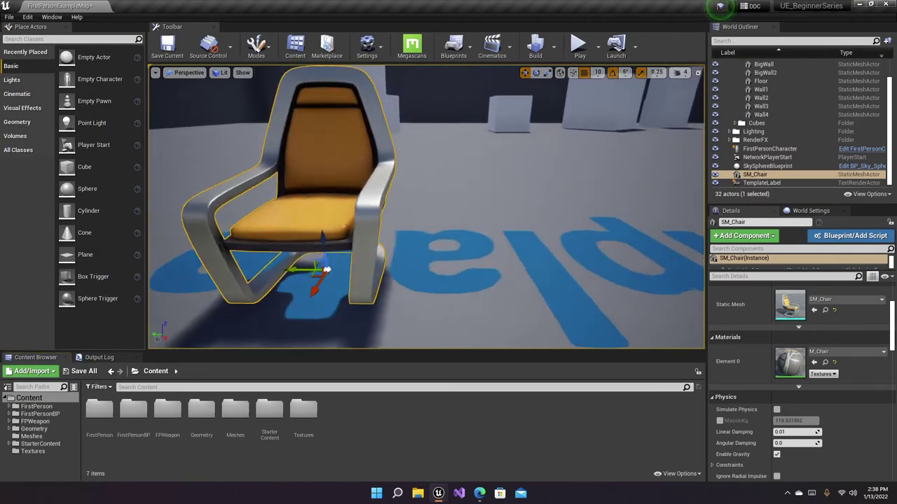
click(833, 352)
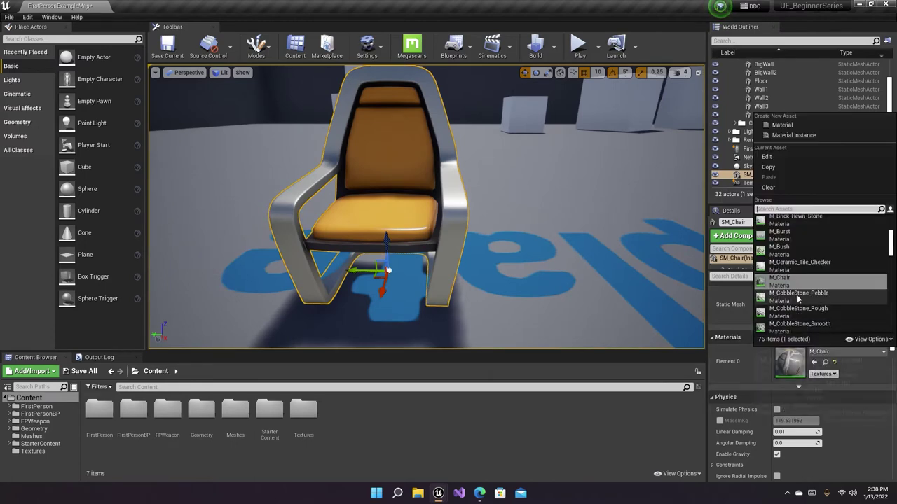
click(798, 294)
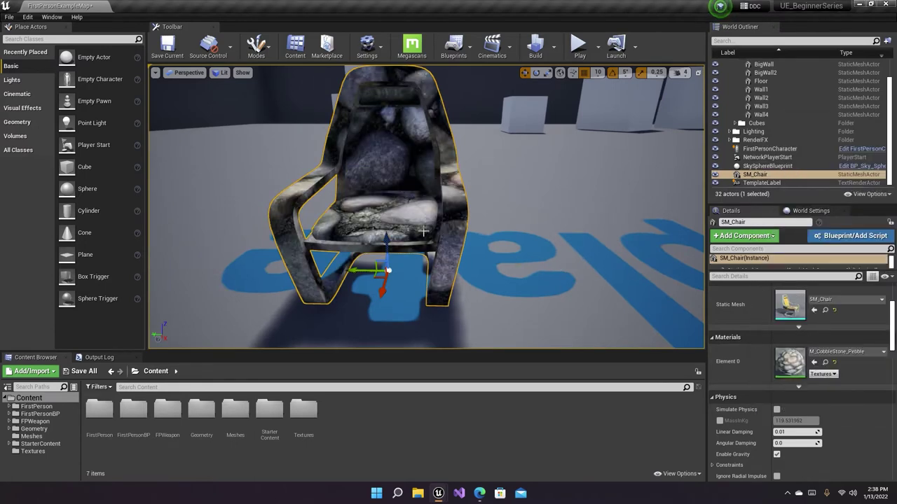
alt+drag(393, 204, 469, 196)
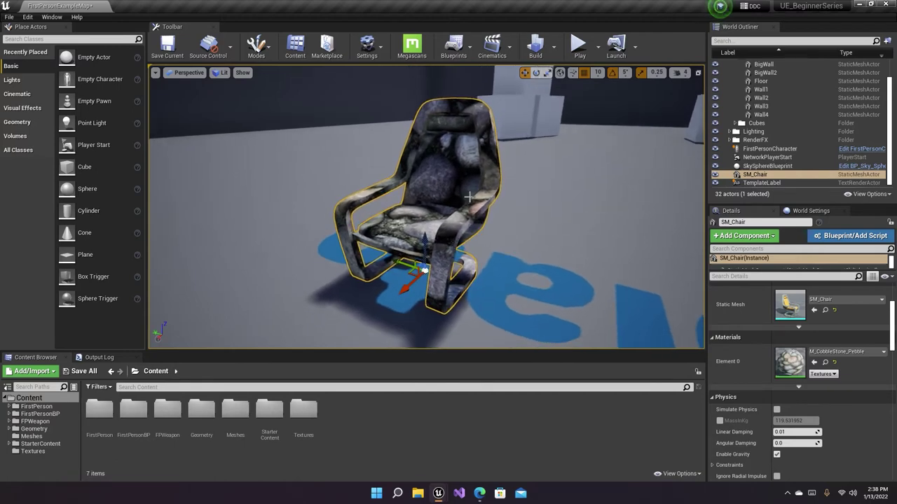
click(877, 353)
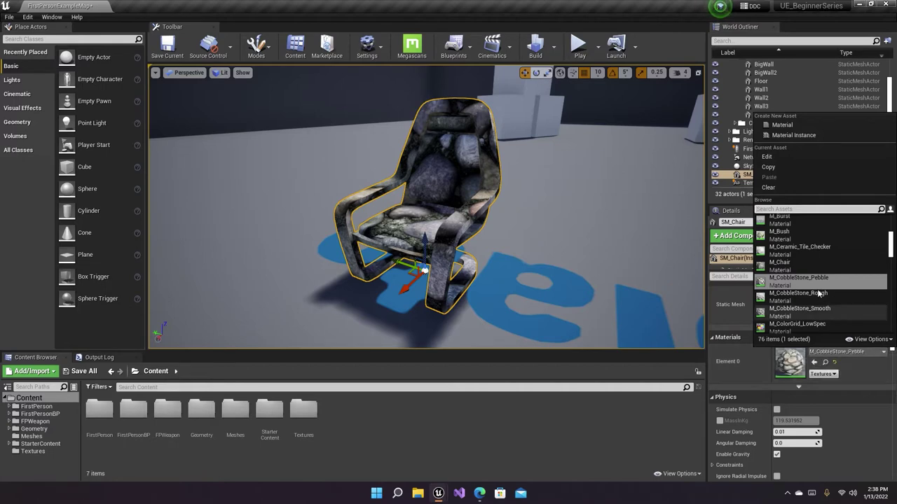
click(783, 266)
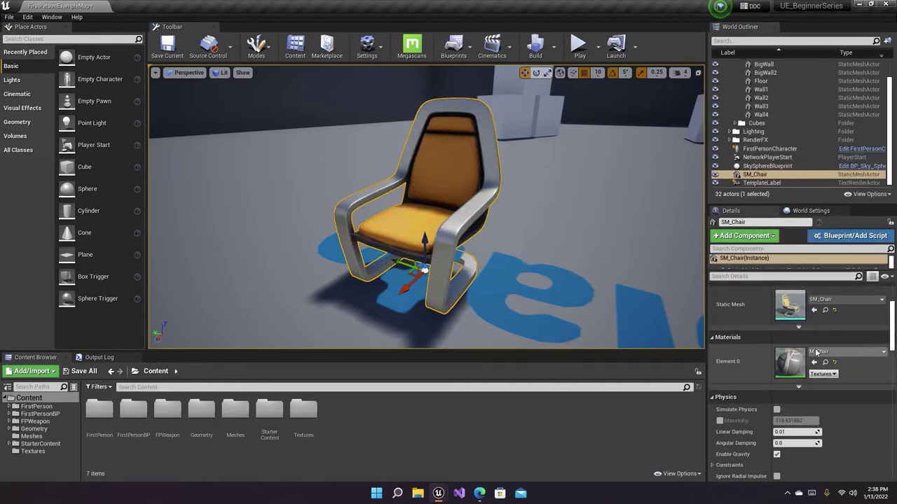
alt+drag(420, 211, 329, 210)
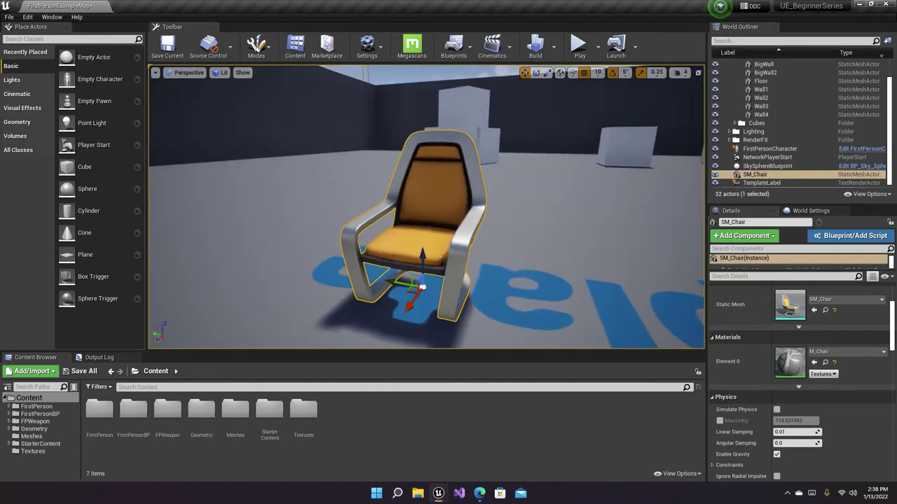
Create a new folder named Materials under Content
right_click(430, 405)
click(455, 125)
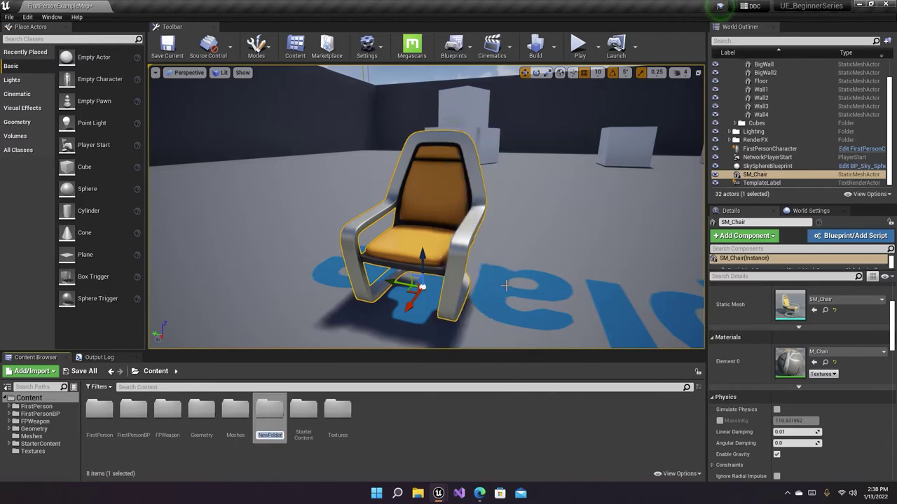
text(Materials)
key(Return)
key(Return)
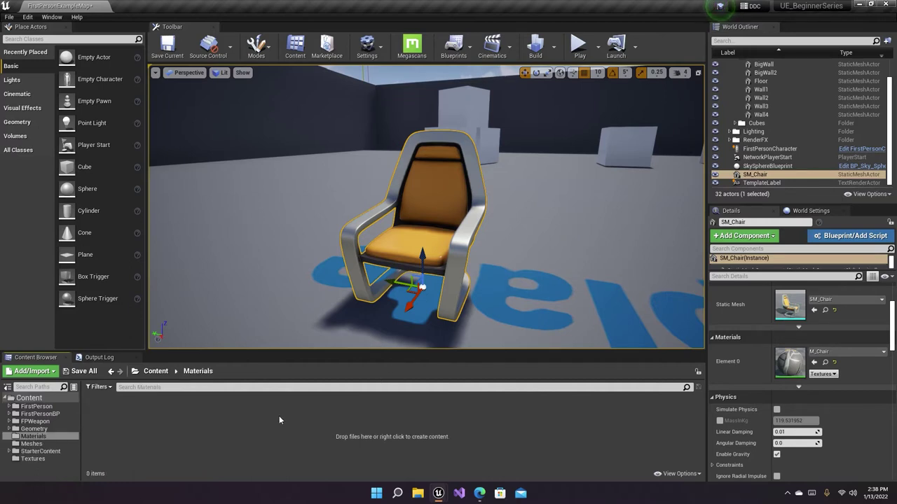
Browse the new asset types menu and close it without creating anything
click(31, 372)
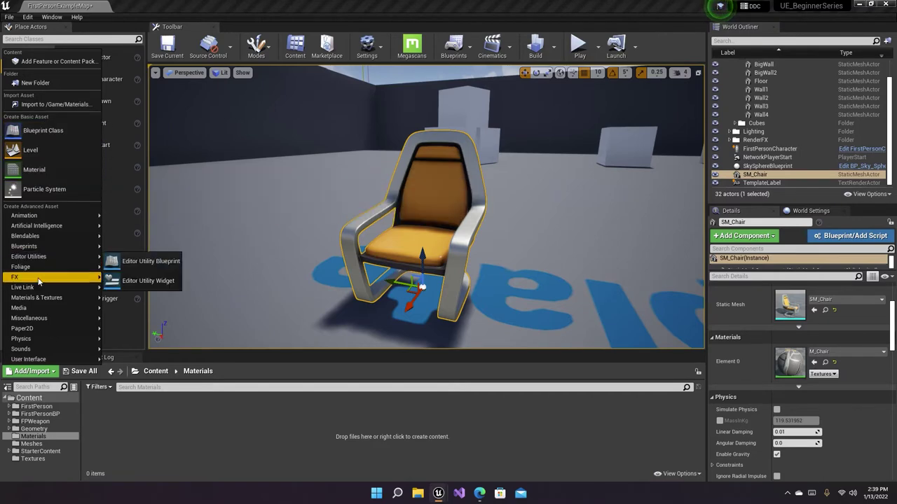
mouse_move(53, 300)
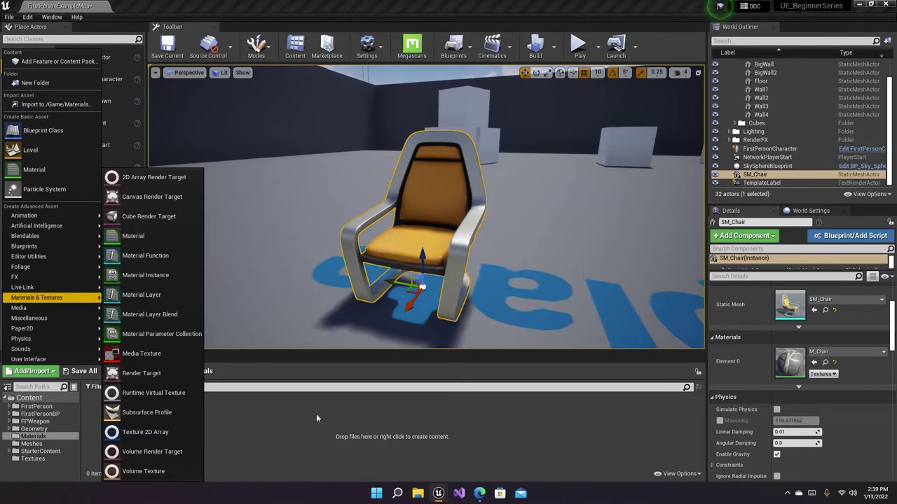
click(231, 426)
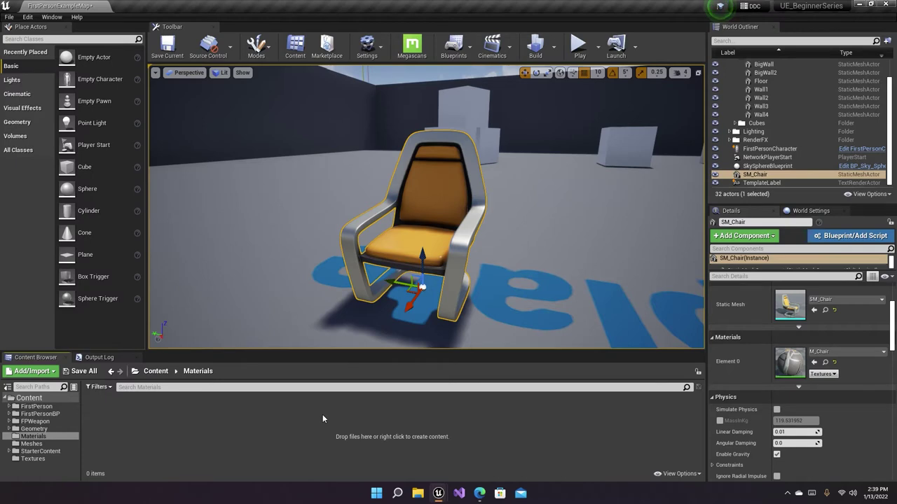
Create a new Material asset and begin naming it, starting with 'M_'
right_click(300, 426)
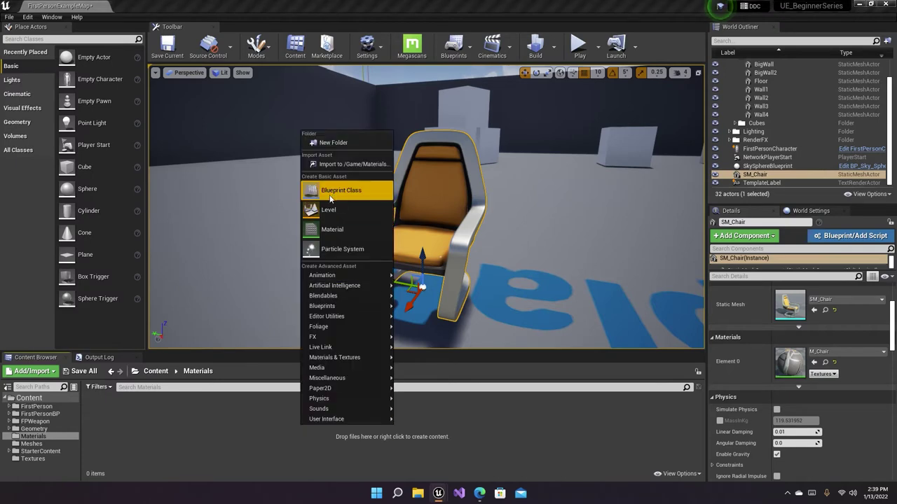
click(345, 235)
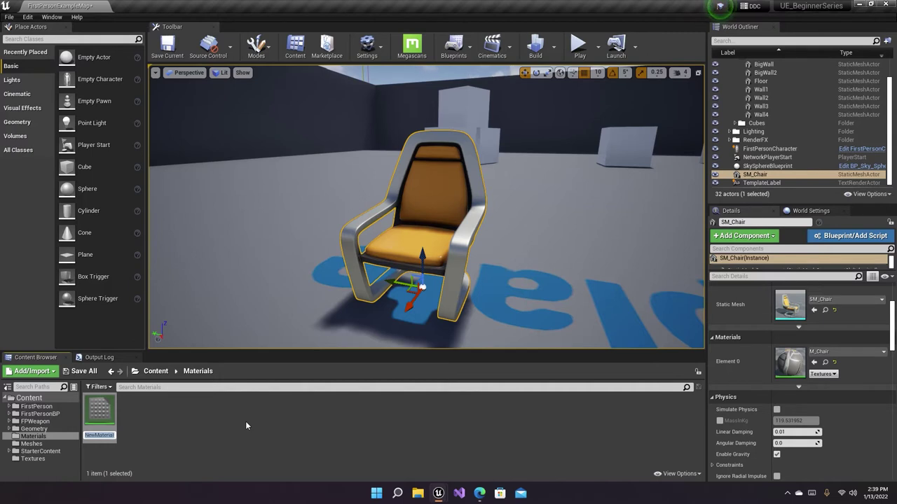
text(M_)
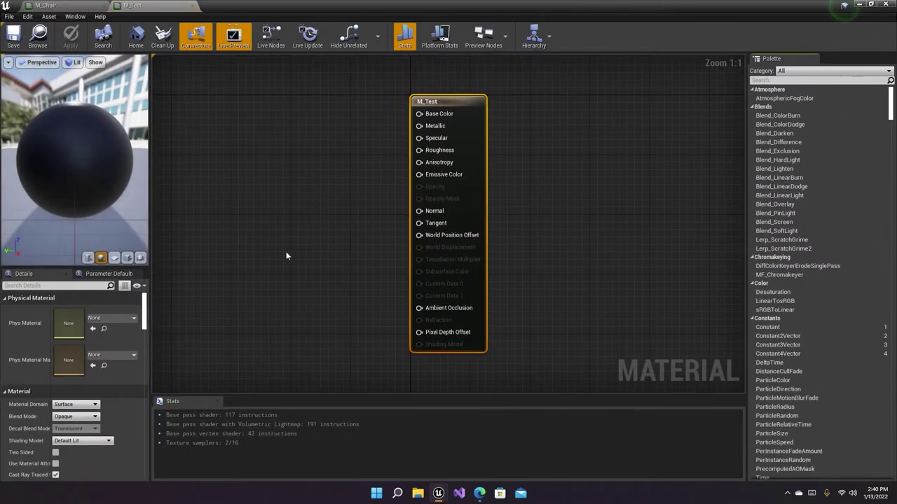
Close the M_Chair tab, pan the M_Test graph, and preview it on a cube then sphere
click(104, 5)
scroll(428, 189, down, 3)
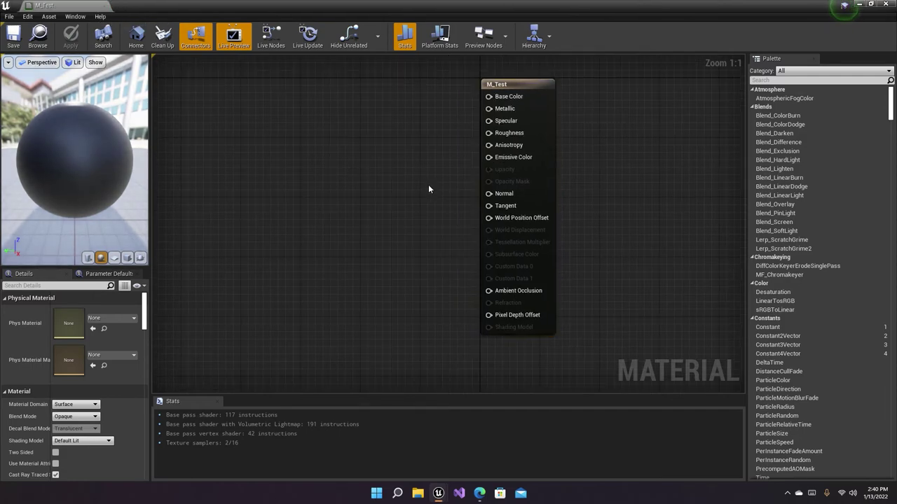
right_drag(386, 190, 449, 252)
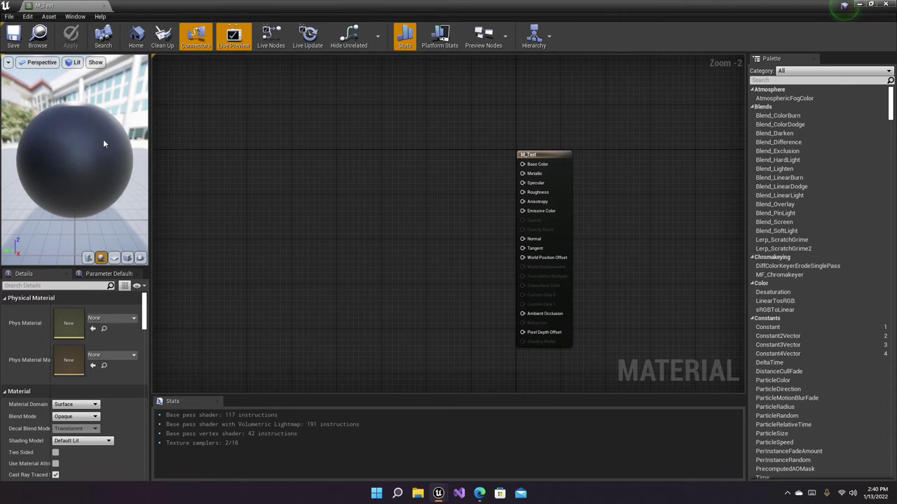
click(126, 257)
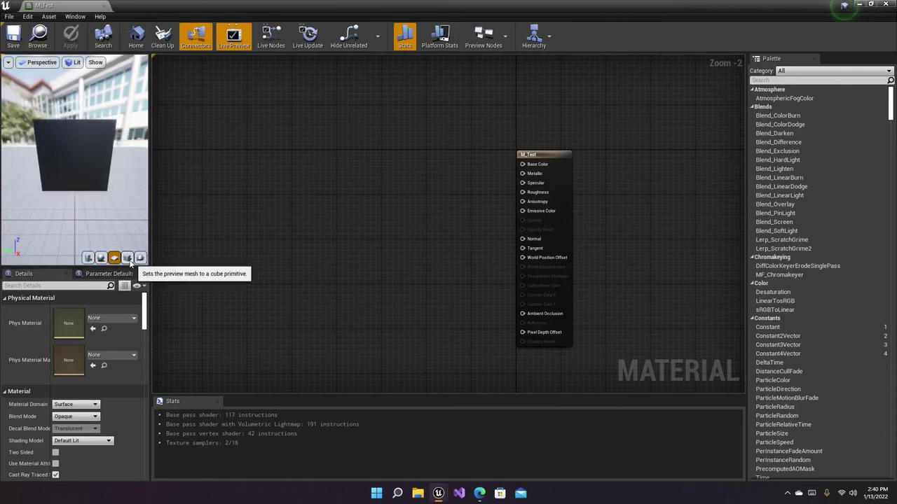
click(100, 258)
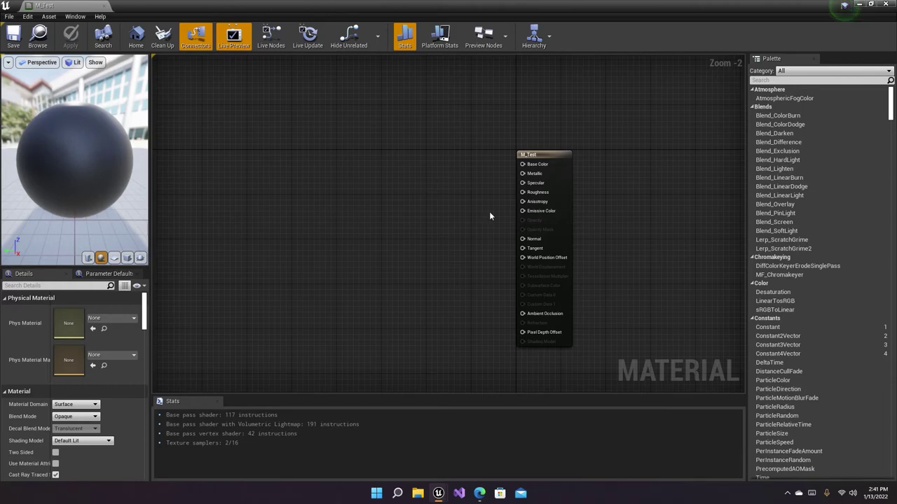
Select and deselect the M_Test result node, then shift it rightward in the view
click(552, 164)
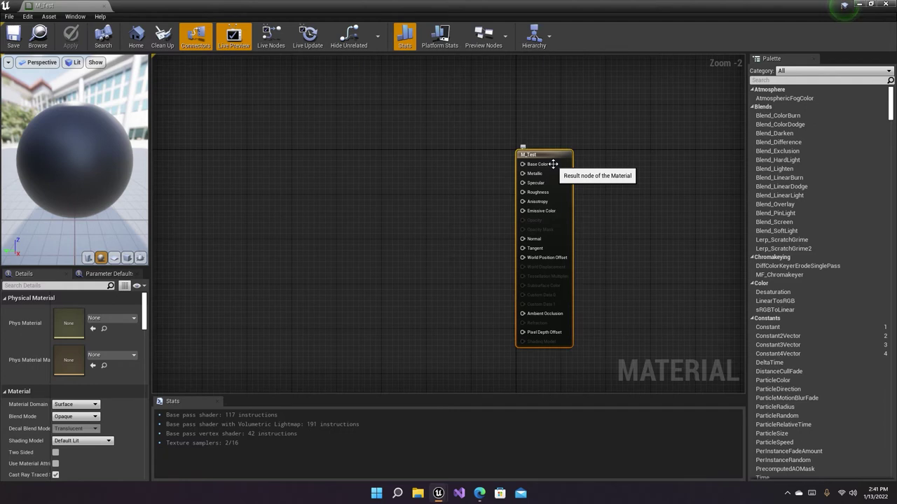
click(636, 174)
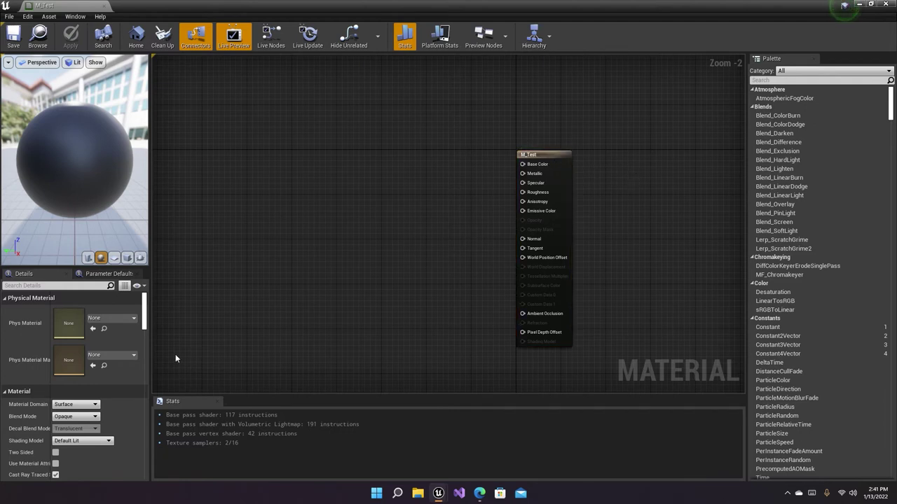
right_drag(376, 231, 477, 222)
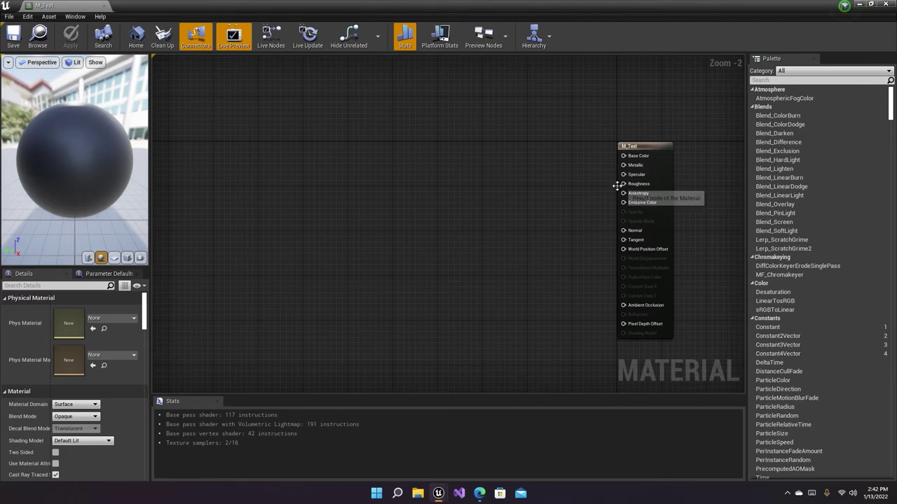
click(235, 315)
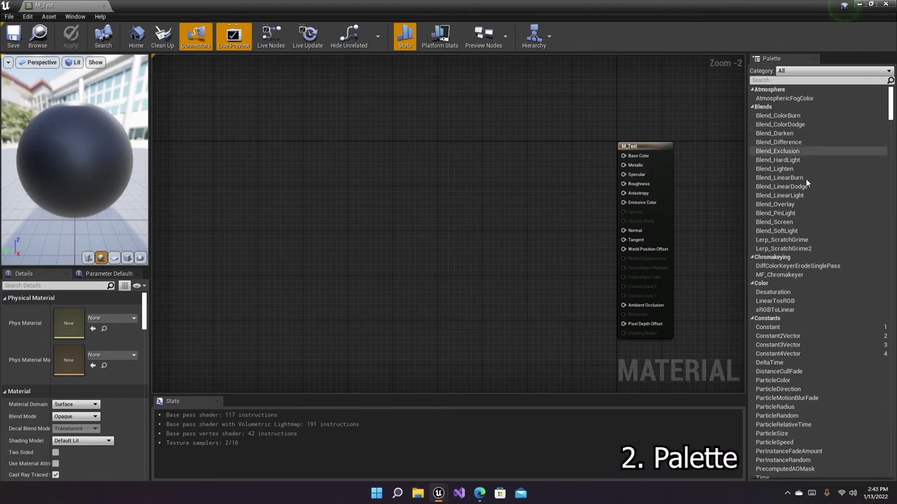
scroll(807, 253, down, 3)
drag(891, 101, 816, 90)
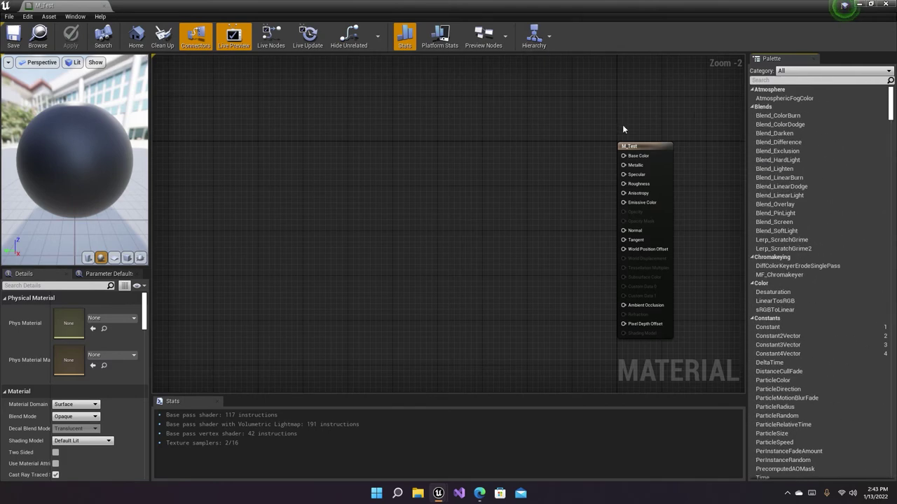
scroll(827, 229, down, 5)
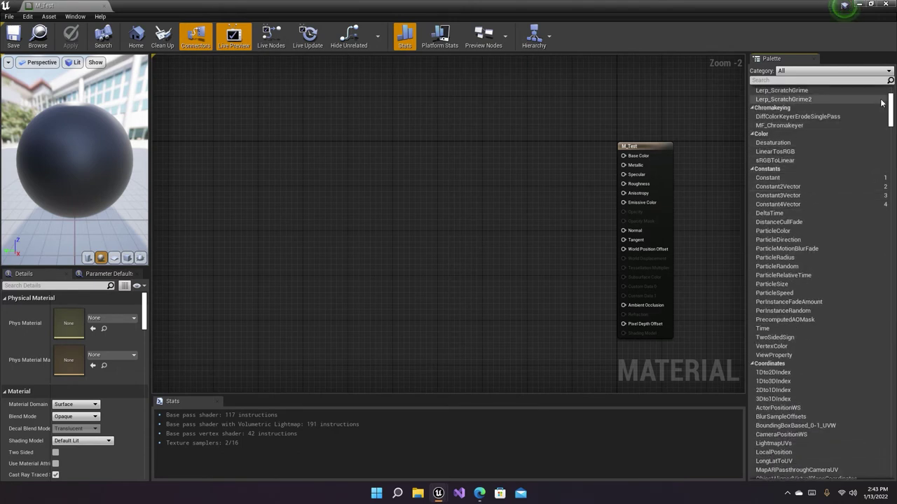
scroll(884, 138, down, 2)
scroll(868, 147, up, 6)
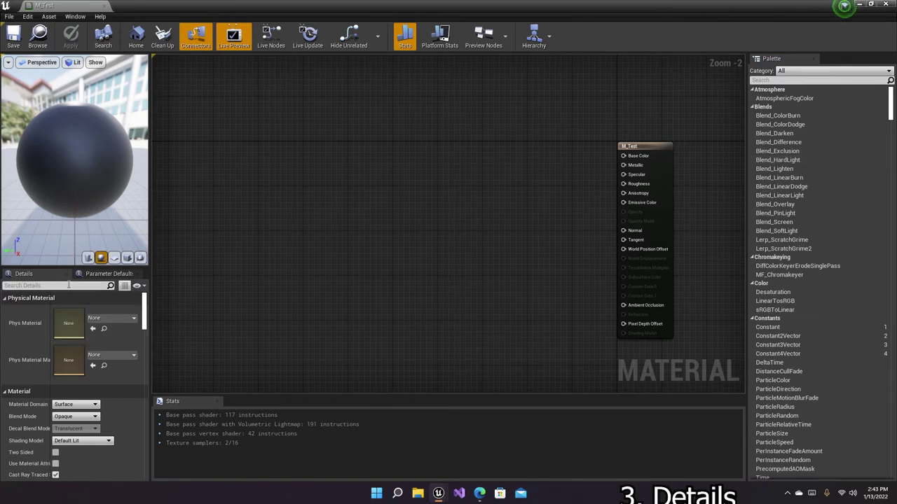
click(870, 4)
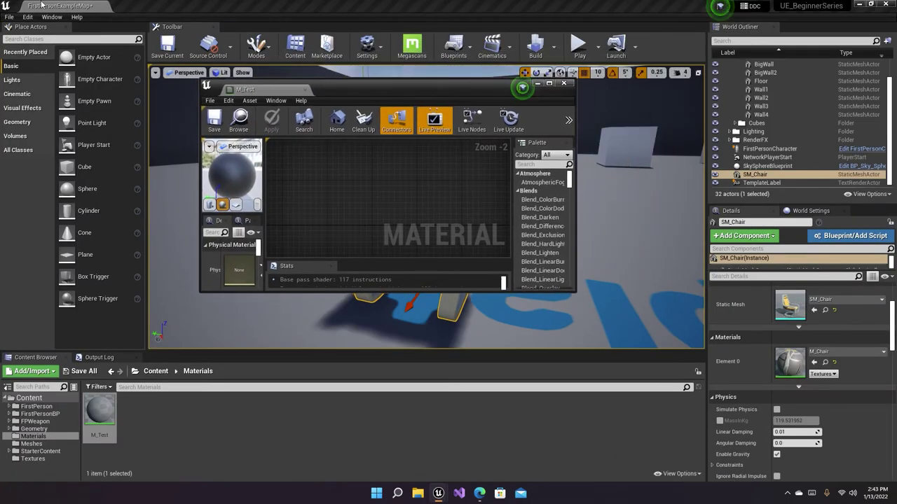
double_click(354, 88)
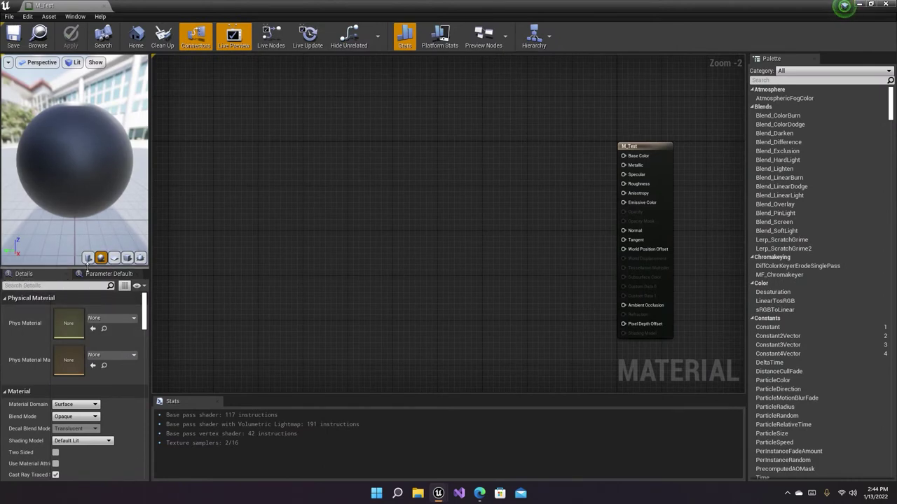
click(645, 145)
click(485, 117)
drag(551, 120, 623, 156)
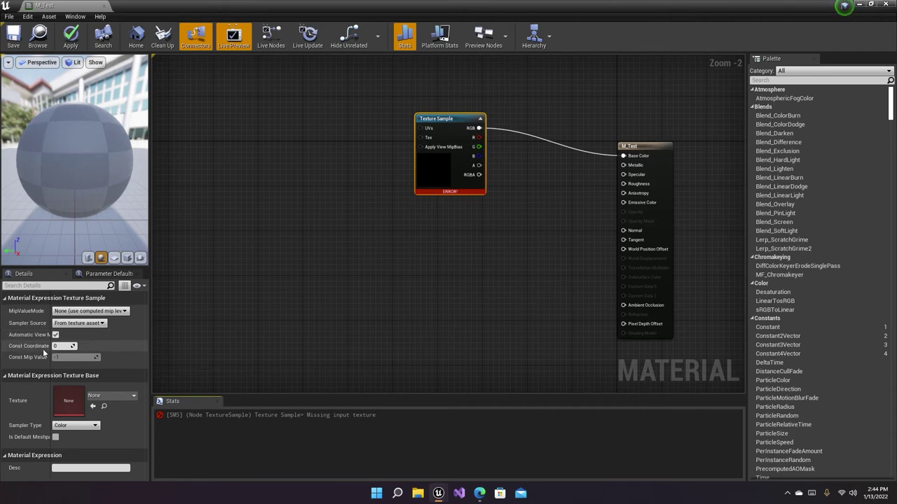
click(643, 146)
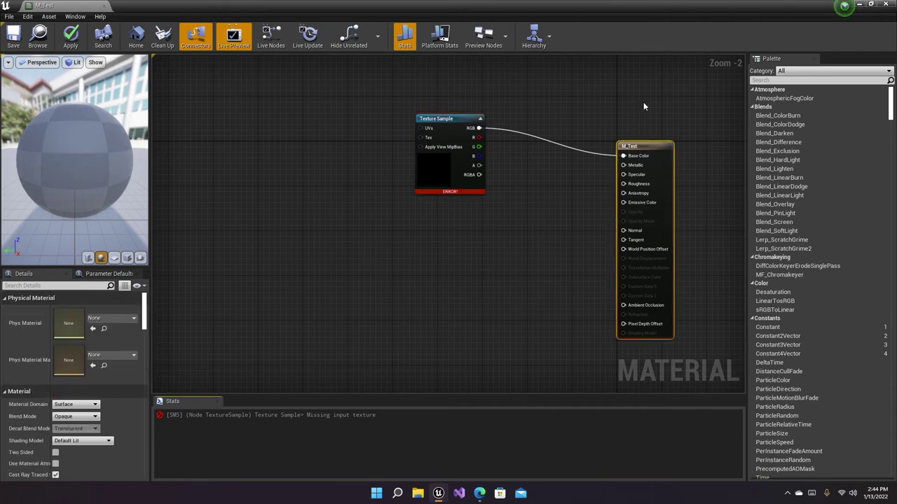
click(643, 106)
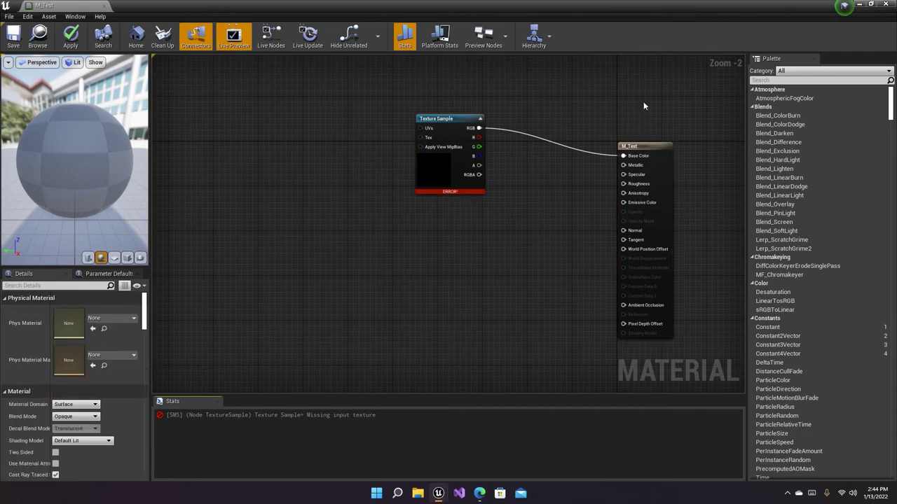
click(643, 146)
click(454, 112)
key(Delete)
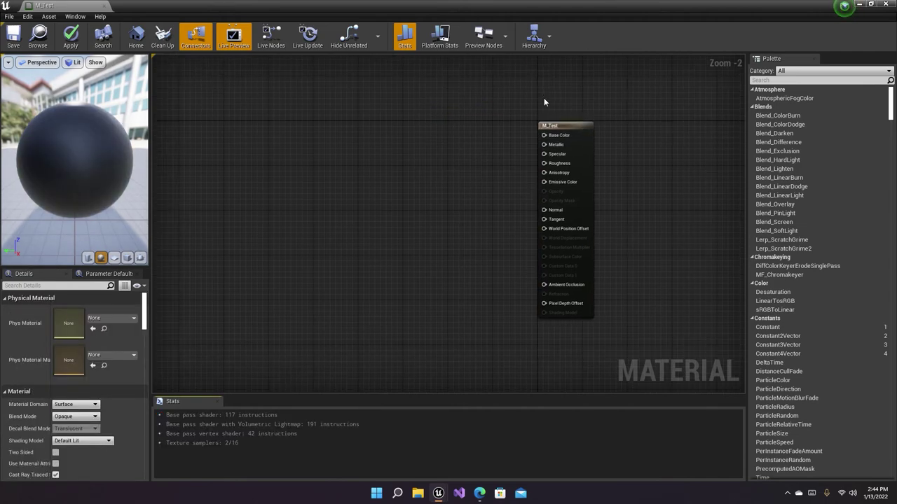
Zoom in on the M_Test material graph
scroll(449, 192, up, 1)
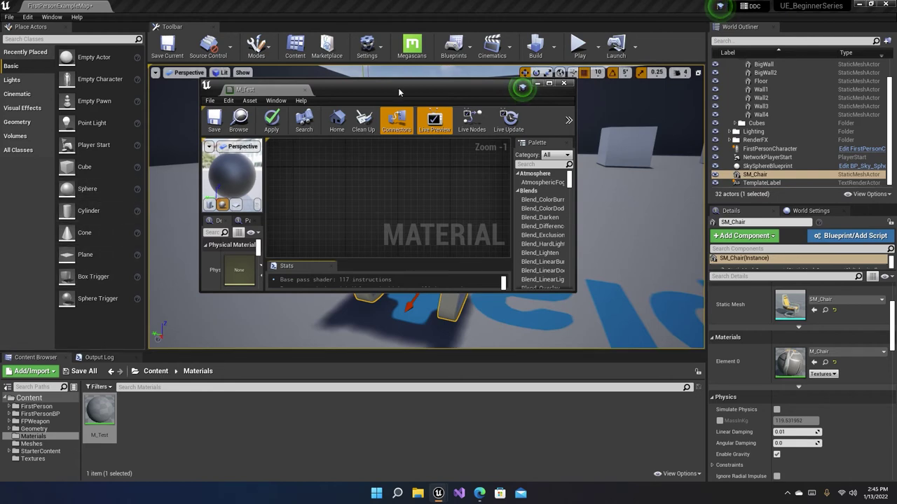
Place a Sphere in the level beside the chair and apply M_Test to it
drag(398, 88, 664, 270)
drag(87, 188, 260, 261)
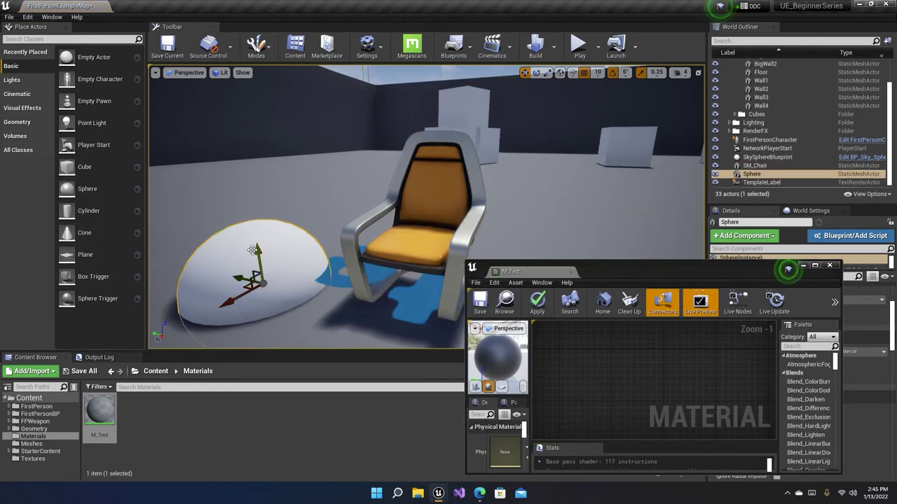
drag(100, 413, 264, 220)
right_drag(264, 220, 280, 252)
Apply the M_Test changes and maximize its material editor
scroll(407, 200, up, 4)
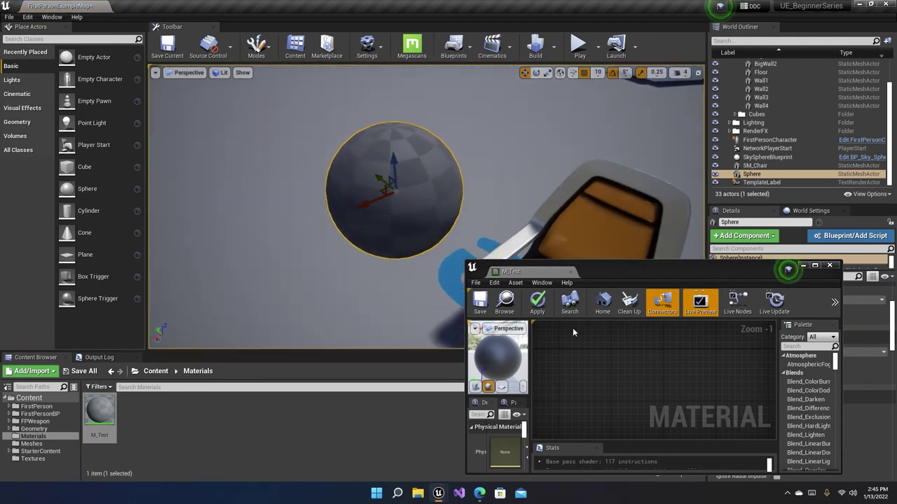
click(537, 304)
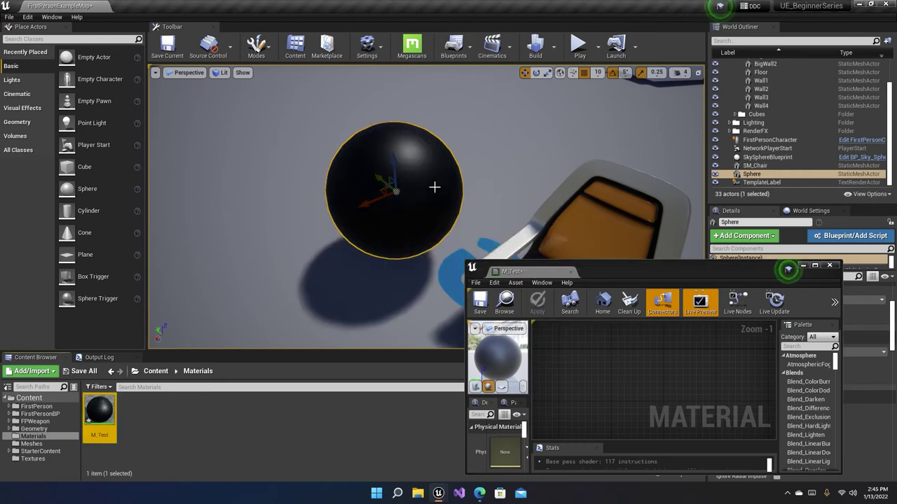
drag(718, 264, 603, 3)
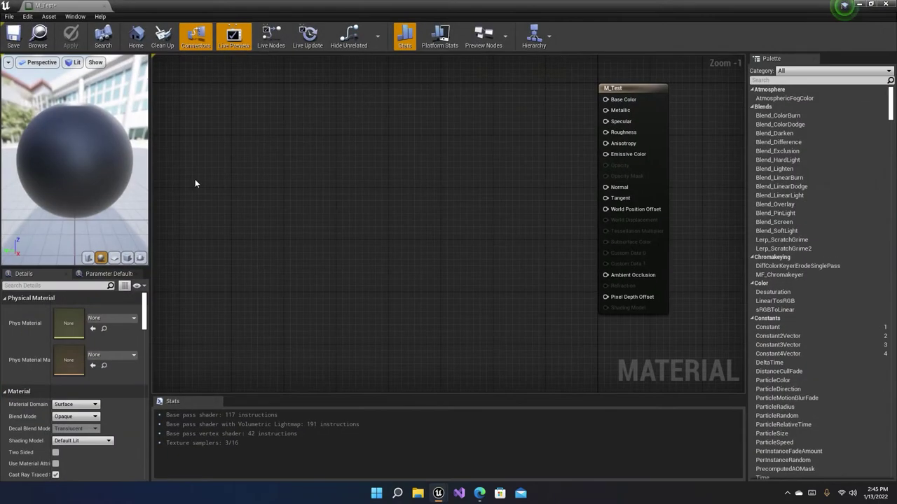
Frame the M_Test result node, zoom out the preview, toggle Live Preview off and on, and orbit
key(Home)
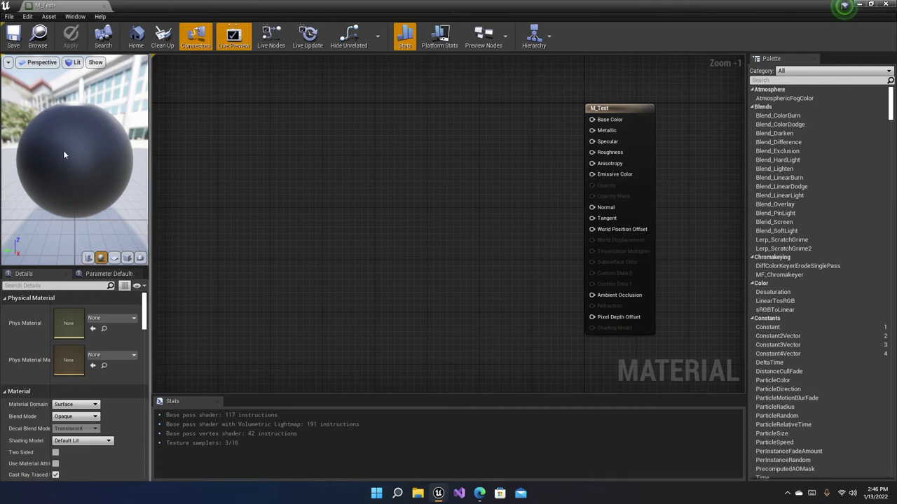
scroll(63, 150, down, 3)
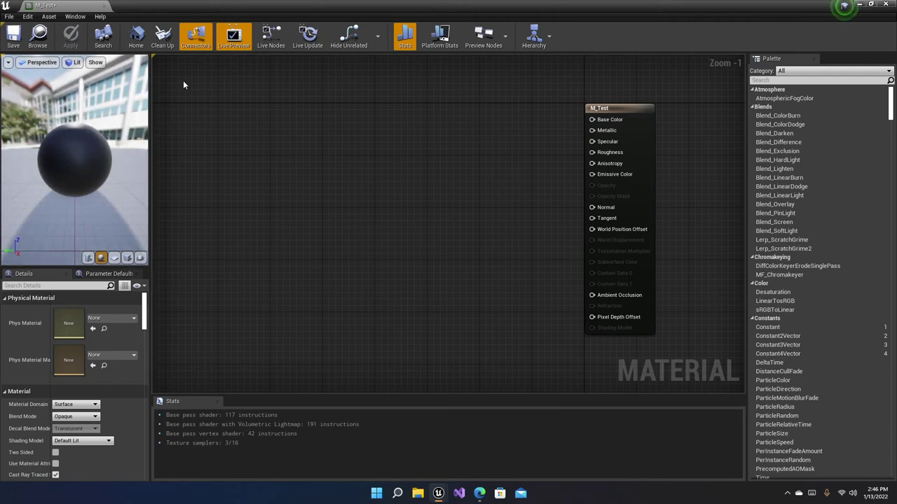
click(234, 36)
click(233, 36)
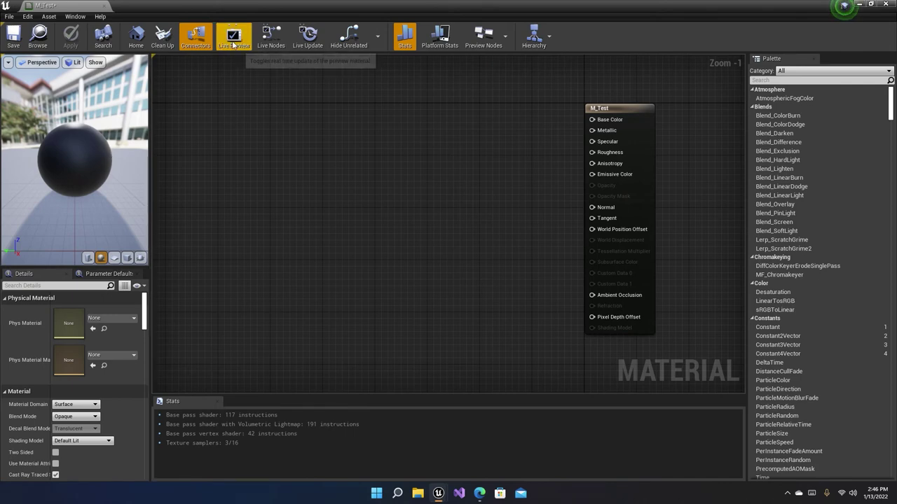
drag(128, 138, 84, 256)
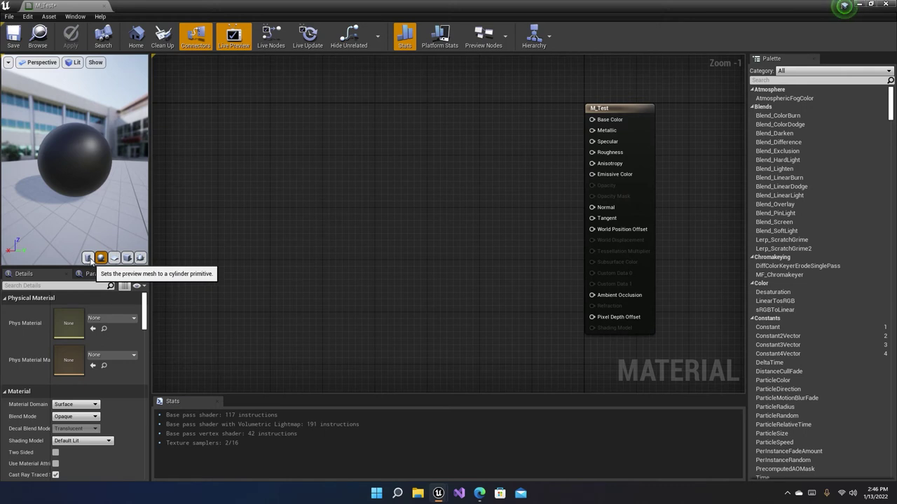
Preview M_Test on cylinder, sphere, plane and cube, then try the selected-asset mesh preview
click(88, 258)
click(101, 259)
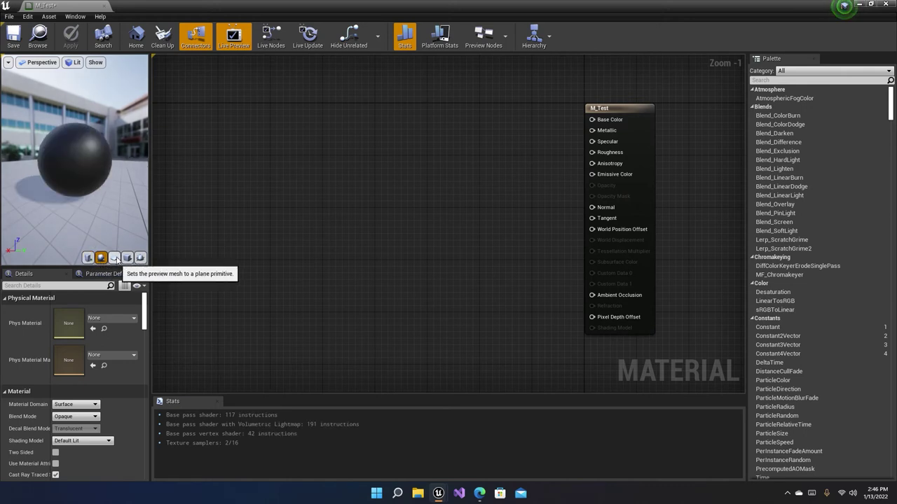
click(114, 257)
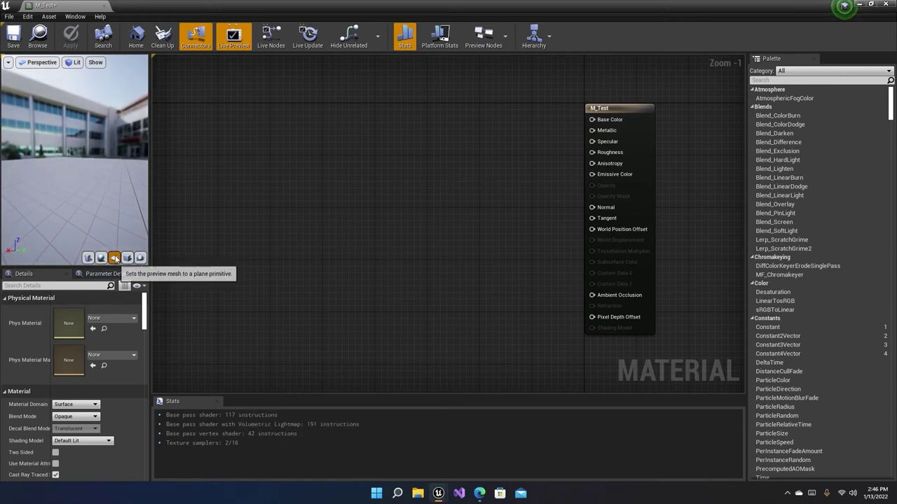
drag(44, 184, 84, 184)
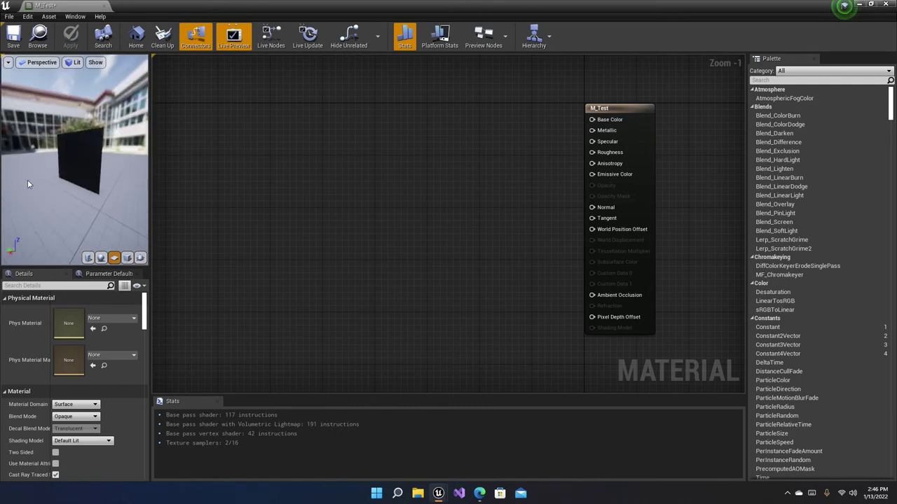
click(127, 258)
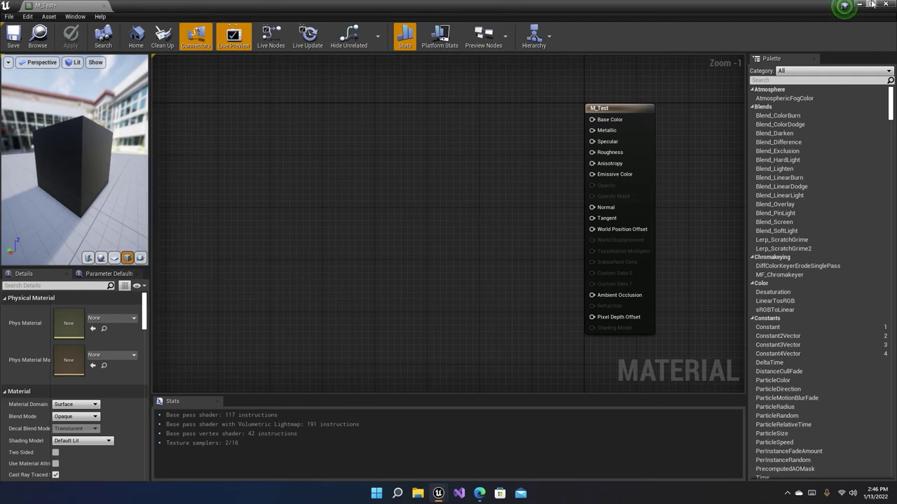
click(140, 258)
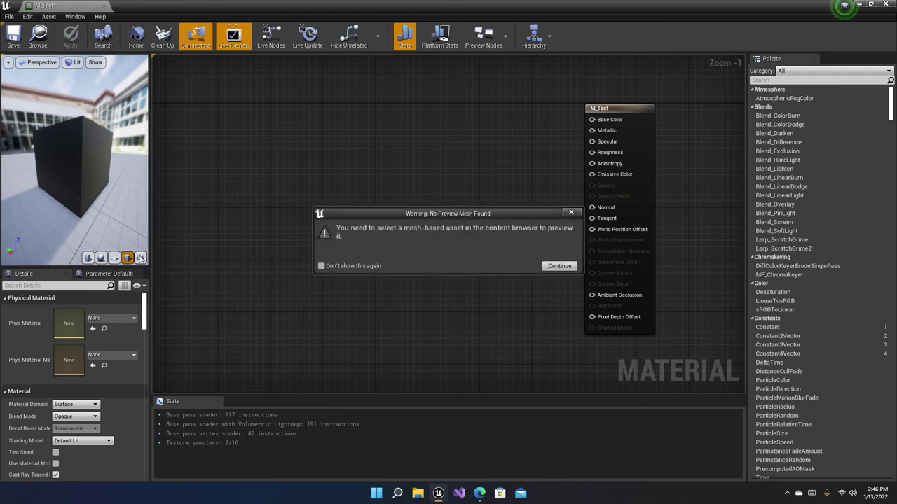
Dismiss the No Preview Mesh warning, restore the editor and open Content > Meshes
click(559, 267)
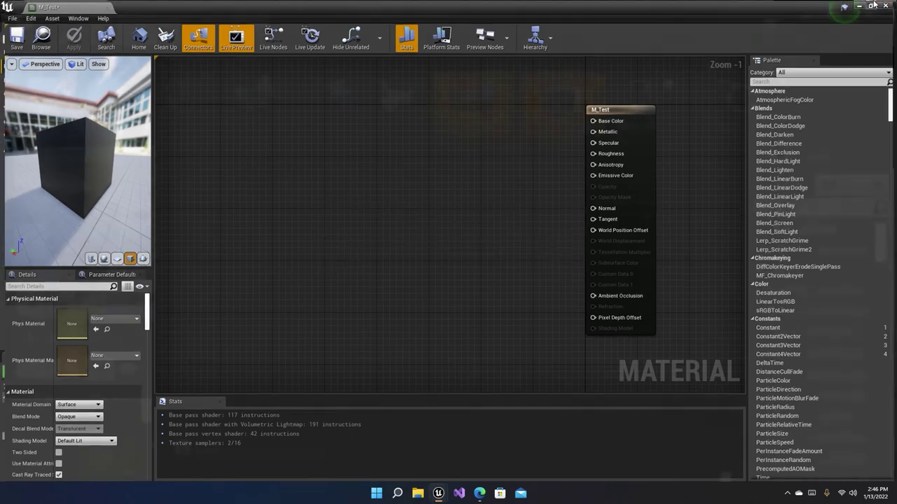
click(872, 6)
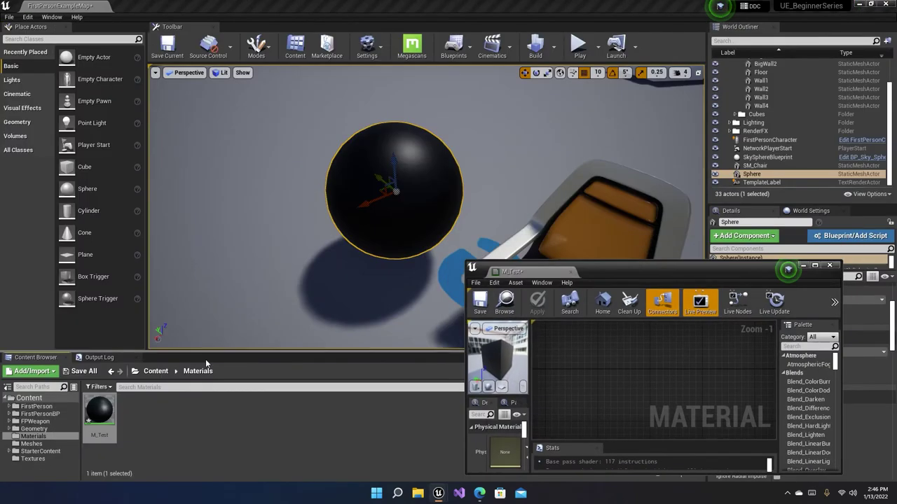
click(155, 371)
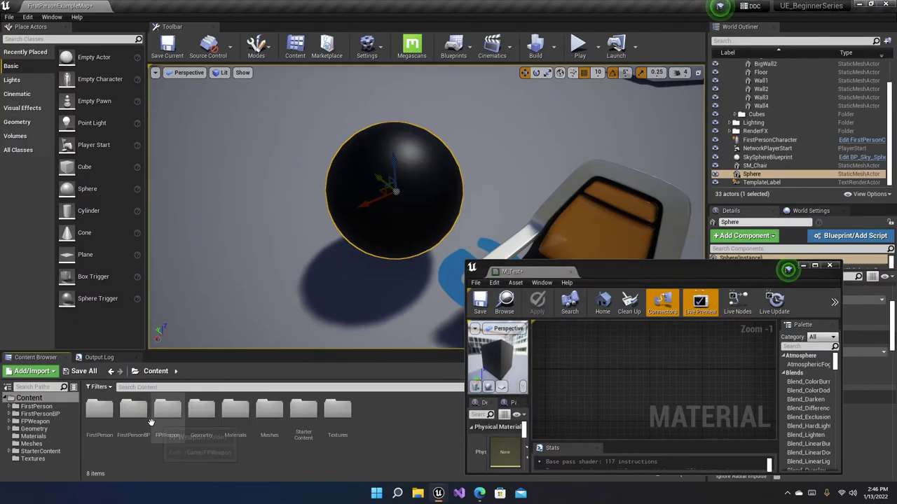
double_click(270, 410)
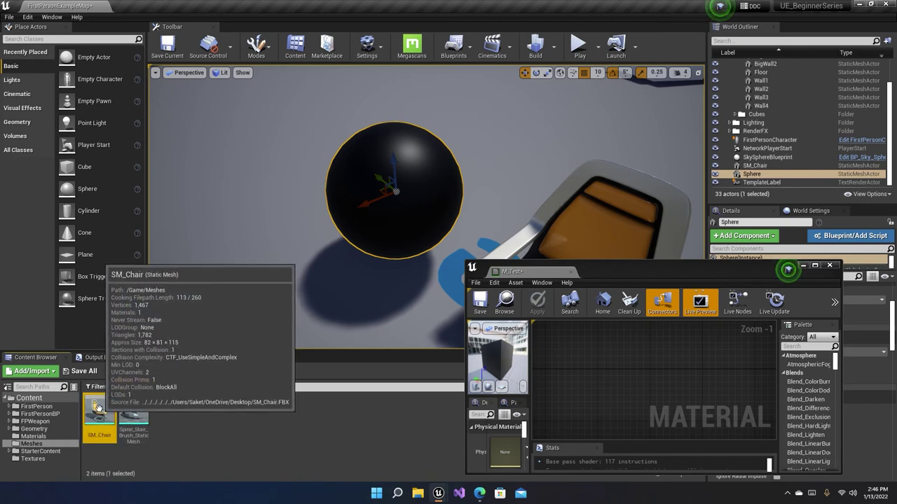
Maximize the editor, preview M_Test on SM_Chair, orbit it, then switch back to the sphere
drag(632, 267, 542, 5)
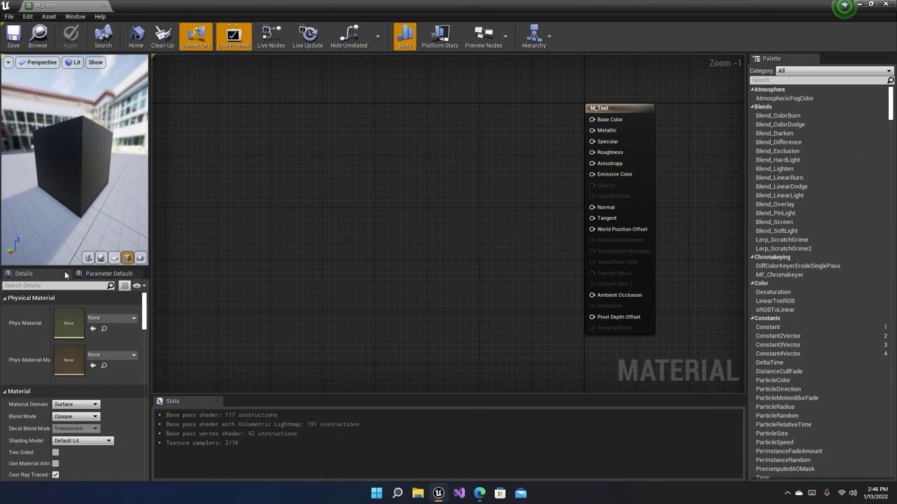
click(140, 259)
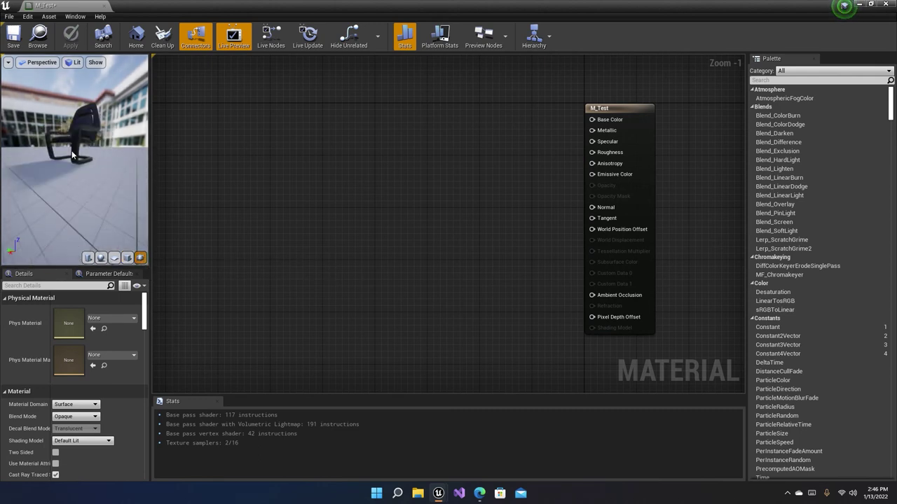
drag(72, 155, 72, 203)
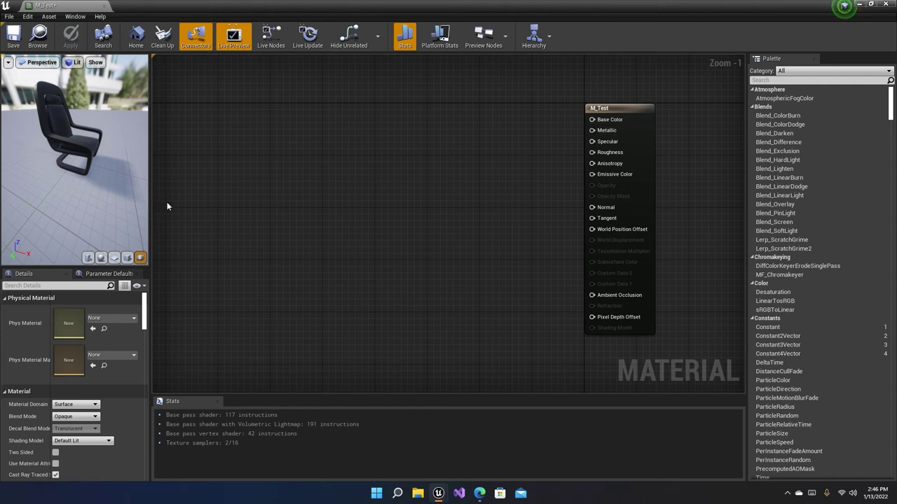
click(100, 258)
scroll(101, 208, up, 5)
Zoom the M_Test preview out until the whole sphere and surrounding floor show
scroll(101, 204, down, 5)
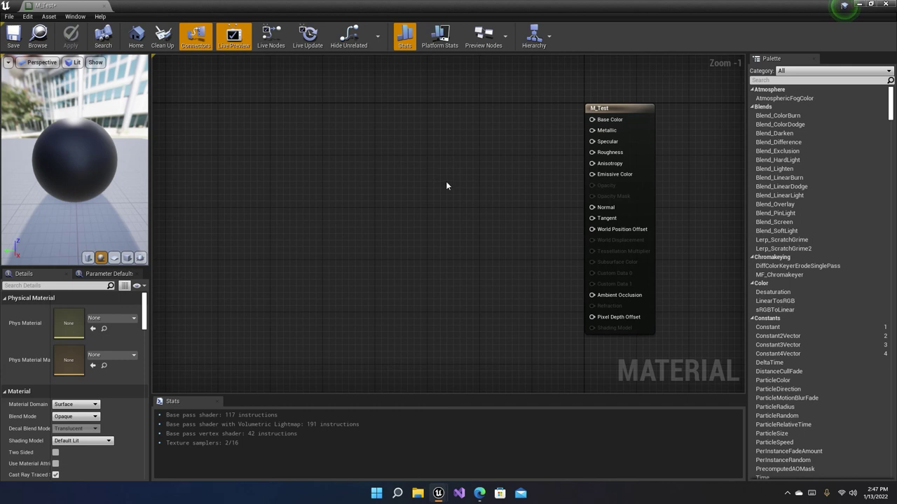
right_drag(389, 179, 433, 200)
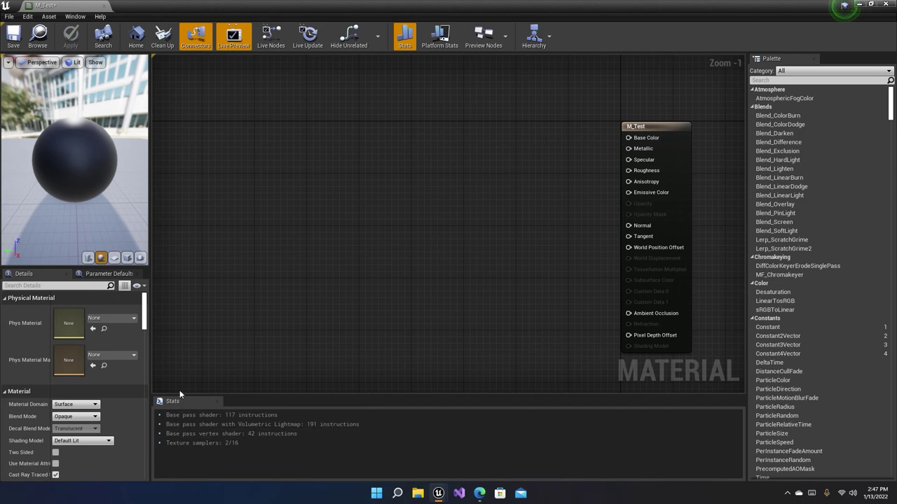
click(302, 86)
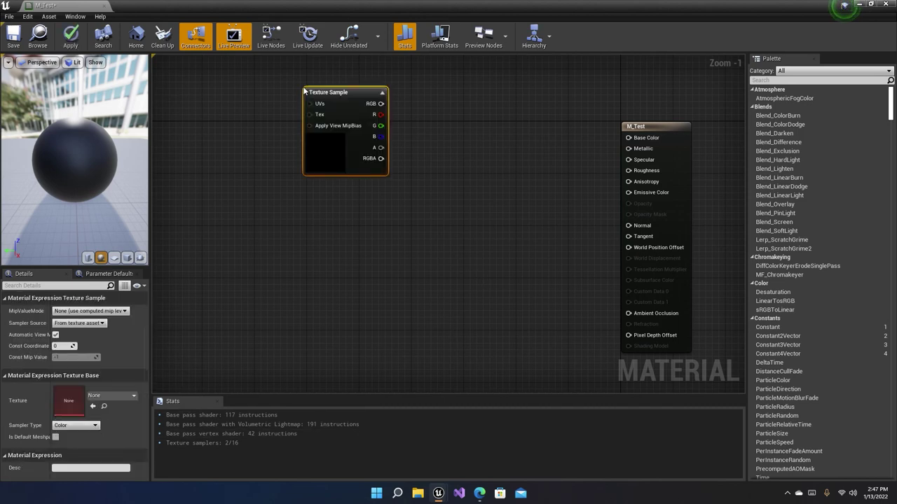
drag(350, 97, 636, 138)
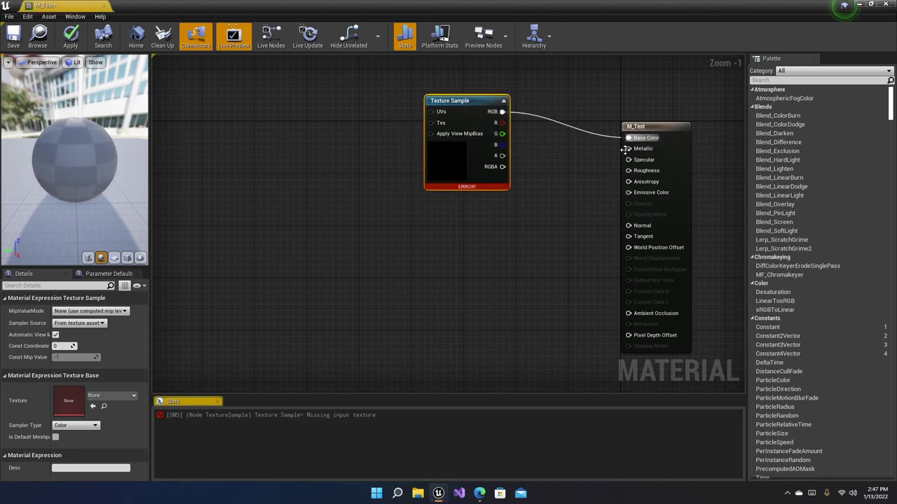
mouse_move(461, 188)
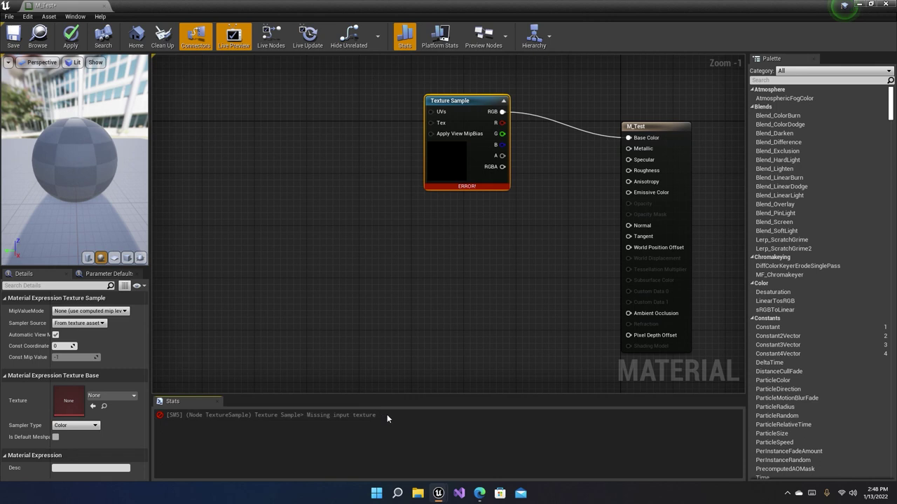
key(Delete)
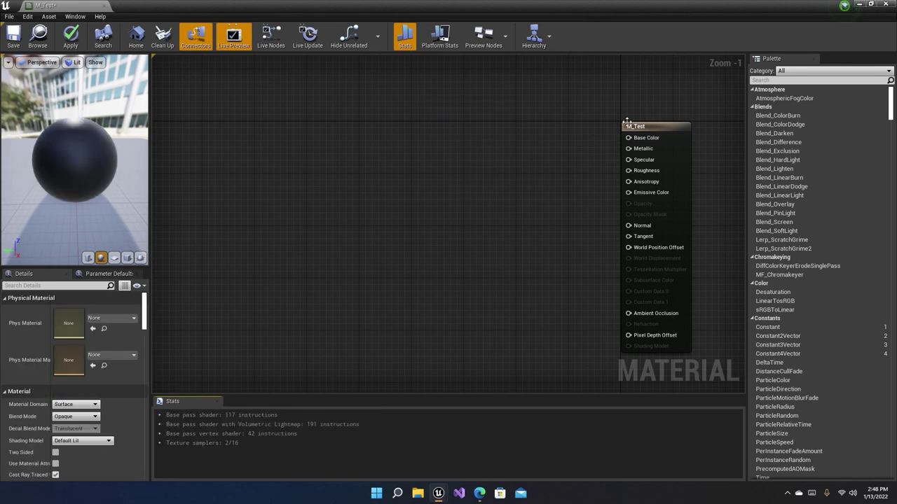
Frame the lone M_Test result node in the material graph with Home
key(Home)
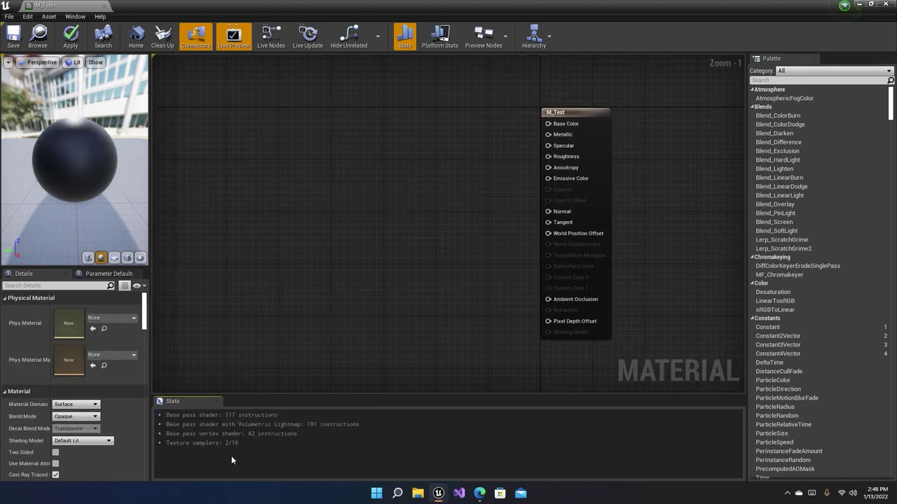